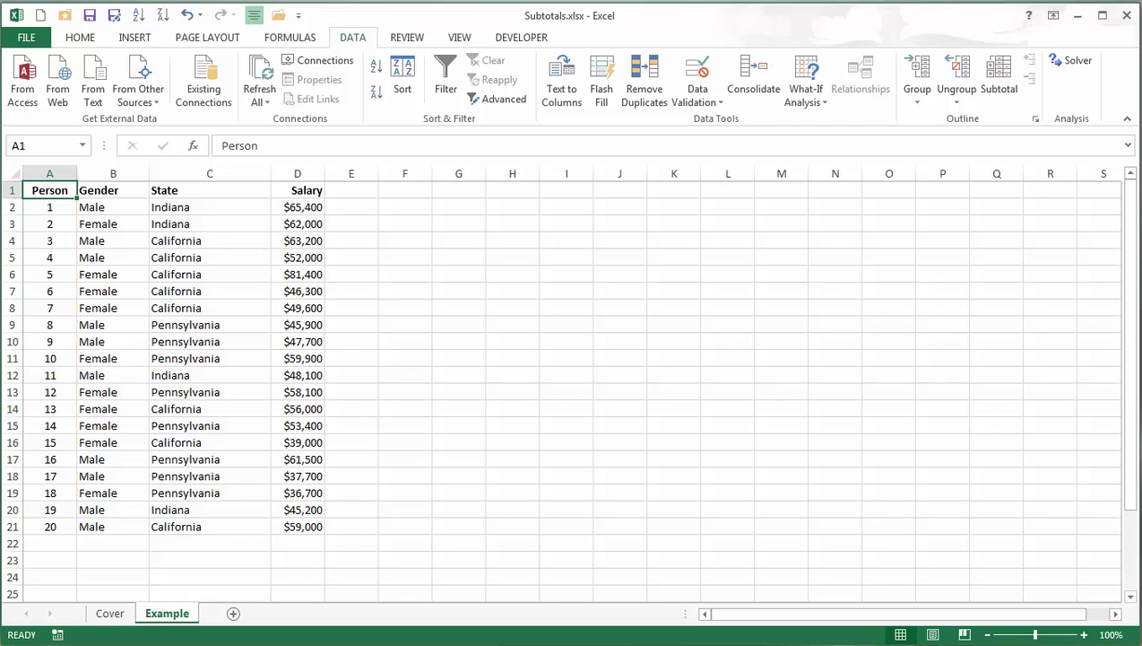
- Sort the table by State from A to Z and add Average subtotals of Salary at each change in State
{"action": "left_click", "coordinate": [169, 192]}
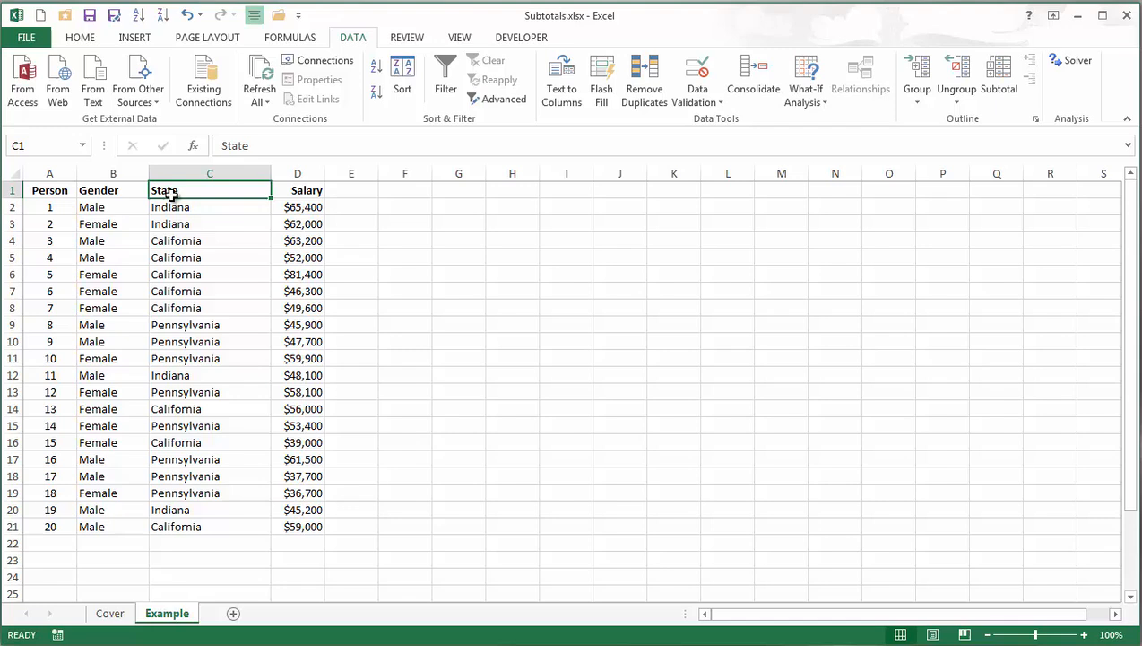
{"action": "left_click", "coordinate": [138, 15]}
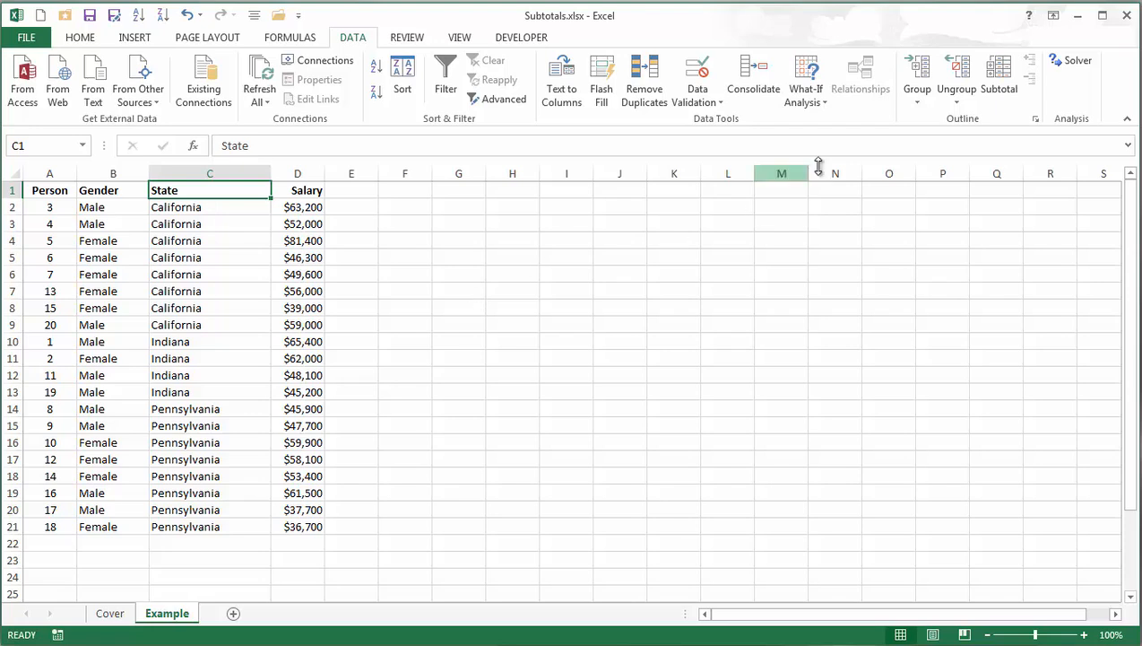
{"action": "left_click", "coordinate": [1002, 82]}
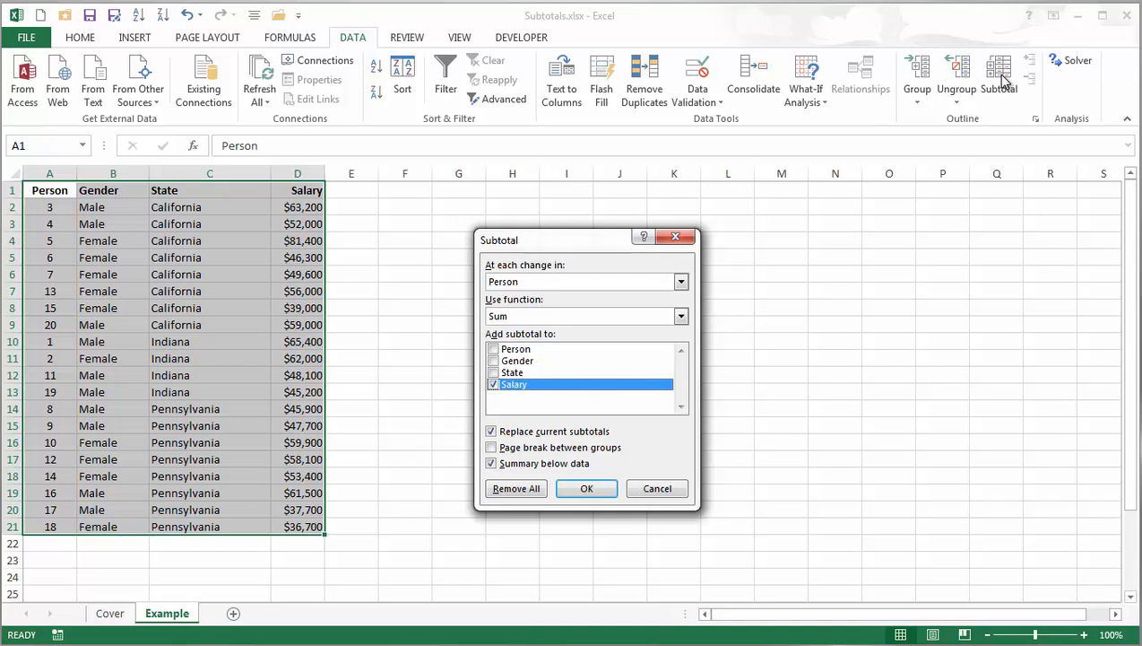
{"action": "left_click", "coordinate": [680, 281]}
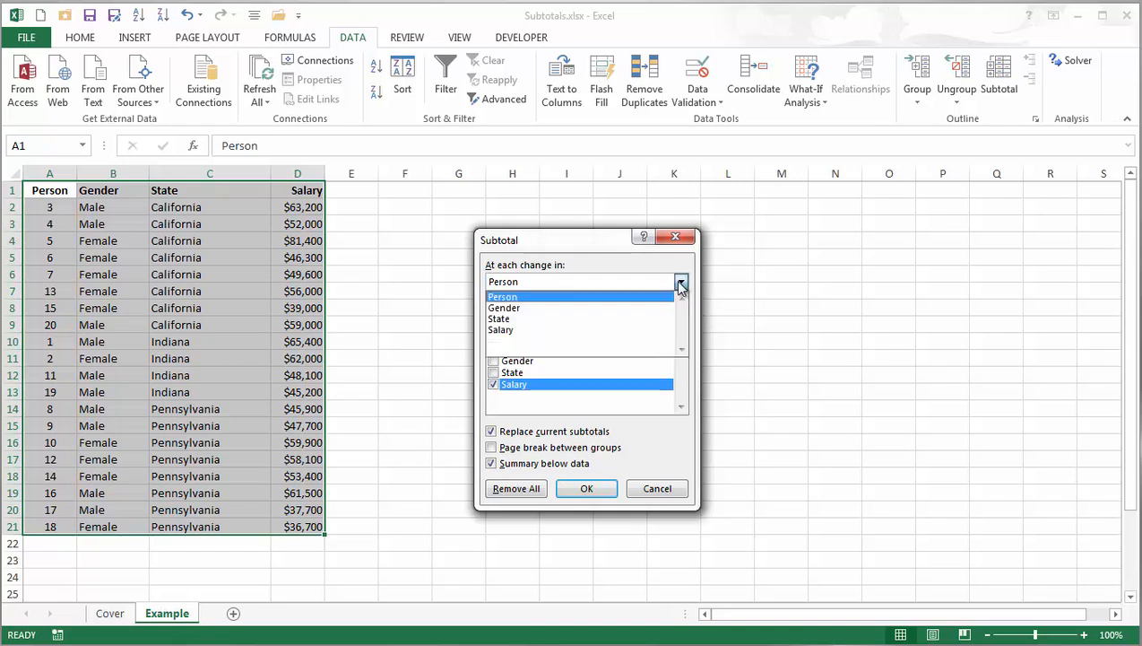
{"action": "left_click", "coordinate": [504, 318]}
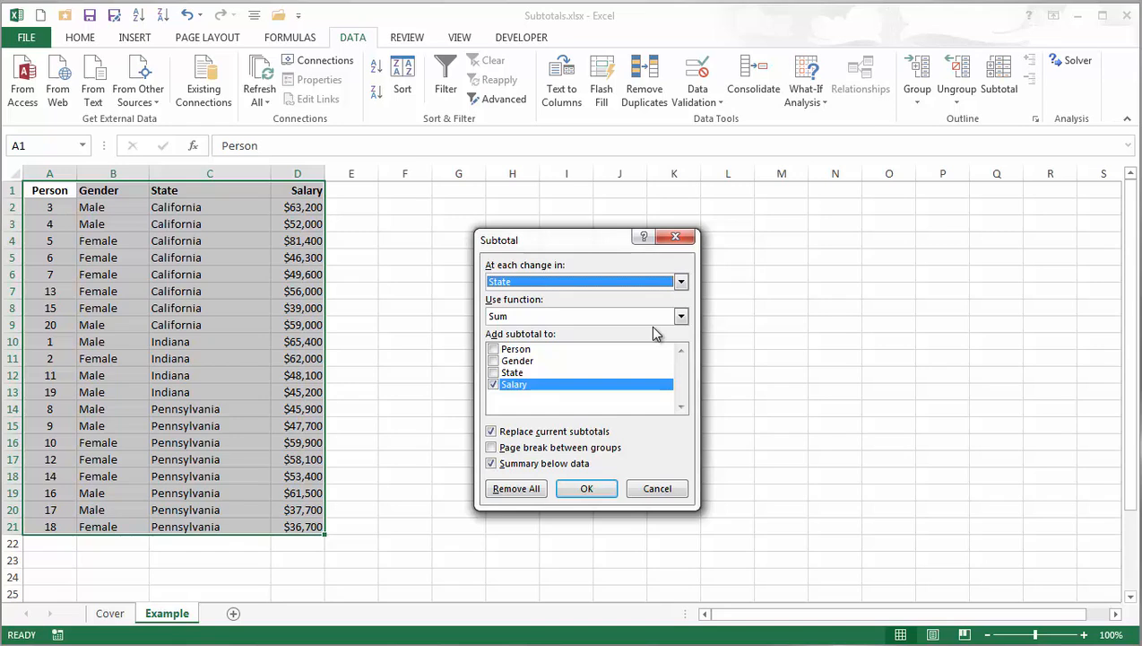
{"action": "left_click", "coordinate": [681, 316]}
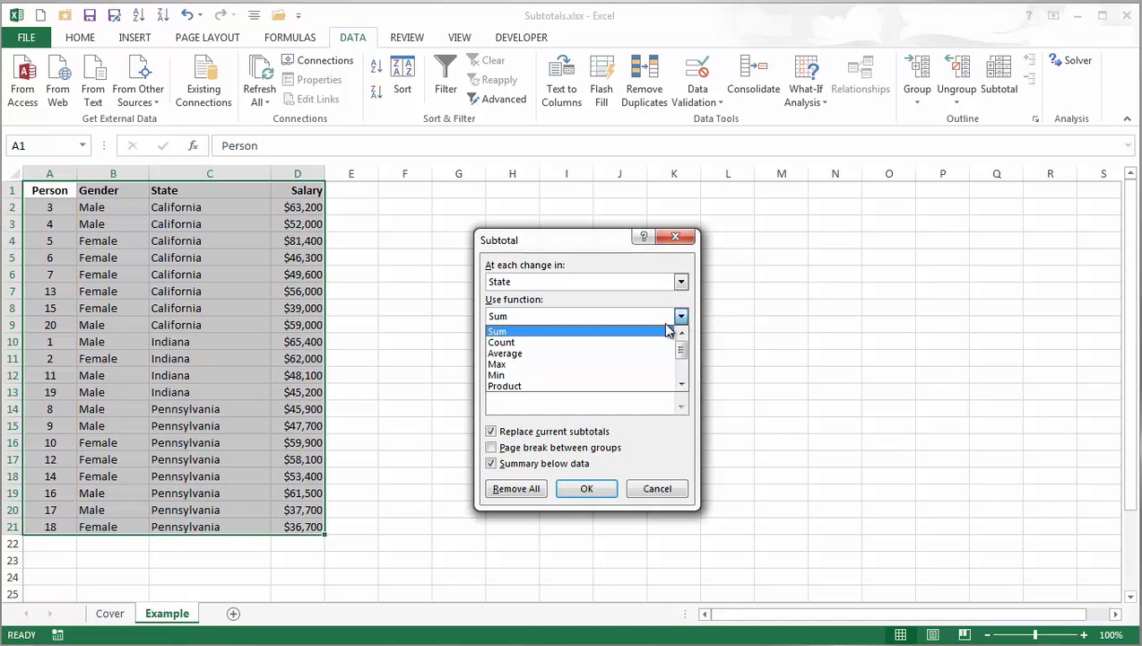
{"action": "left_click", "coordinate": [527, 355]}
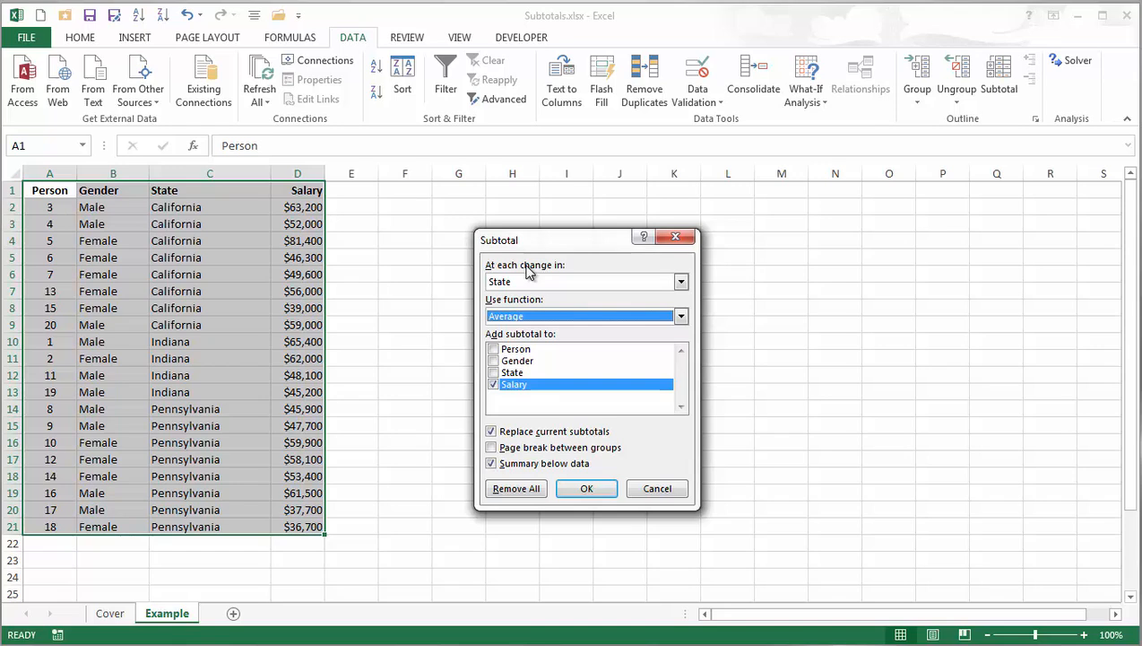
{"action": "left_click", "coordinate": [583, 488]}
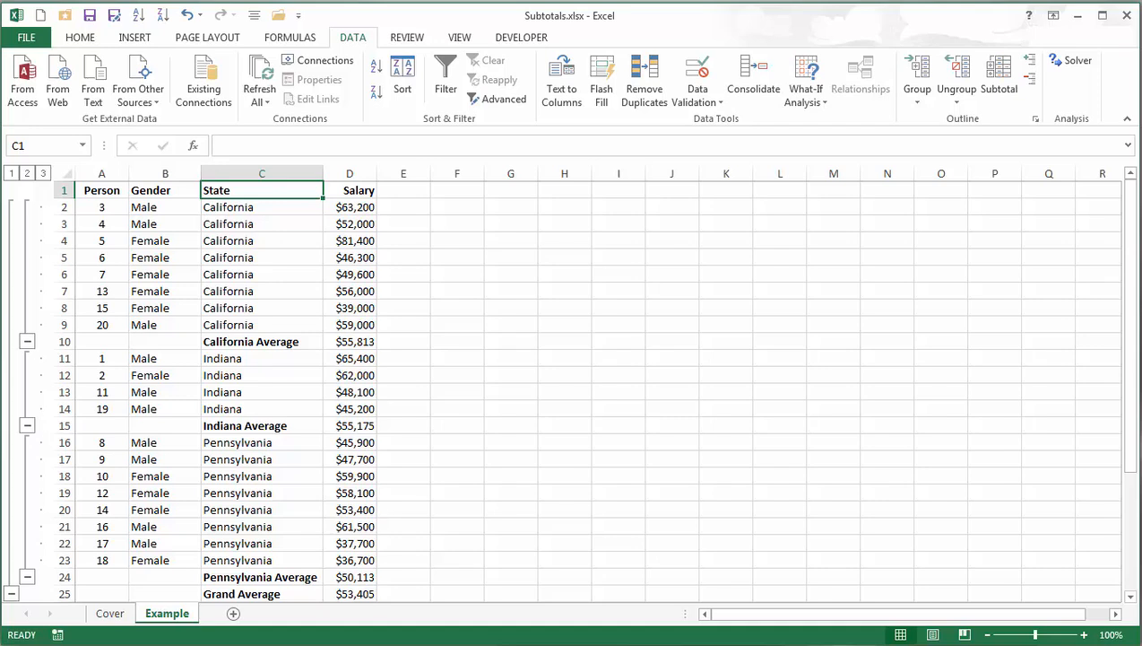
- Review the state subtotals at outline levels 1 and 2, and expand the outline back to level 3
{"action": "left_click", "coordinate": [12, 175]}
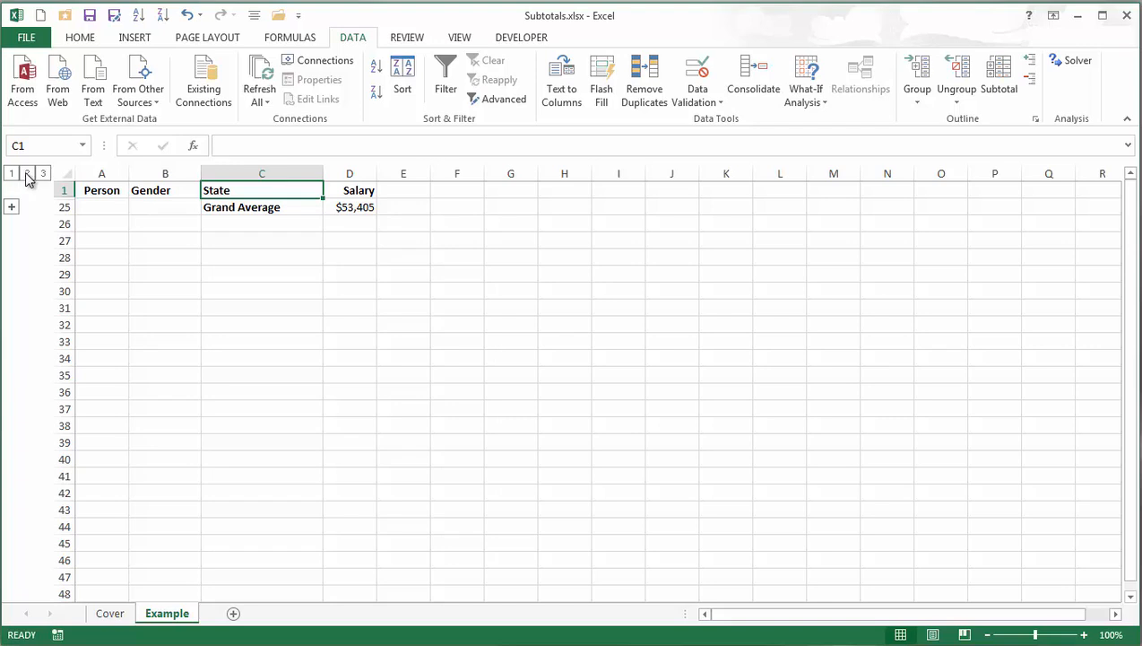
{"action": "left_click", "coordinate": [27, 175]}
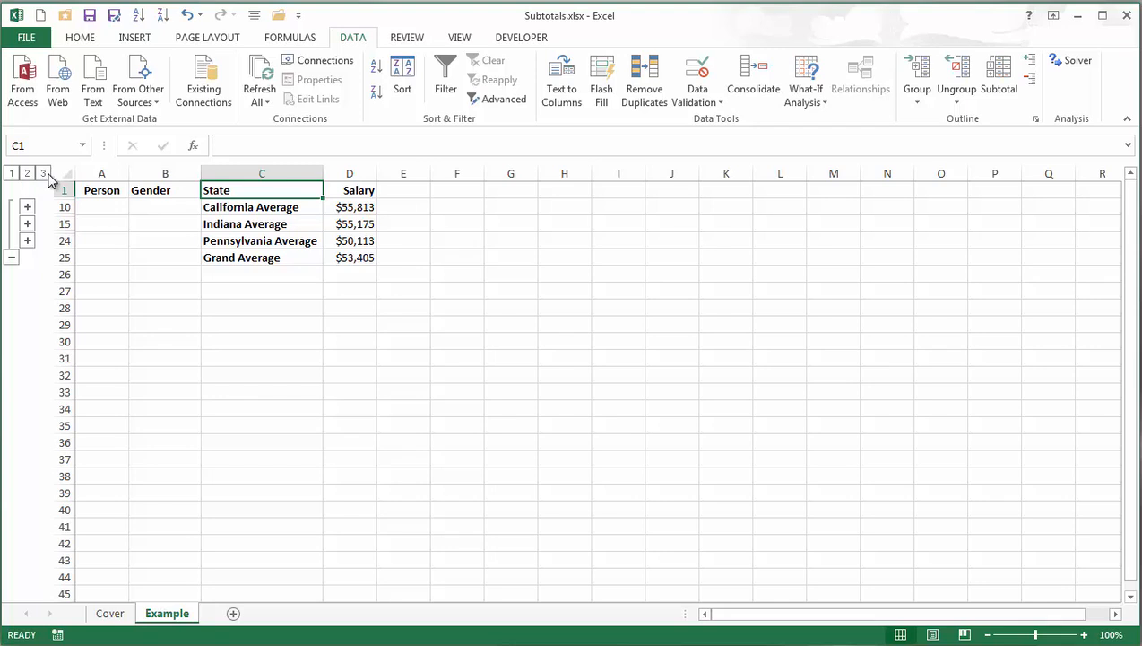
{"action": "left_click", "coordinate": [43, 174]}
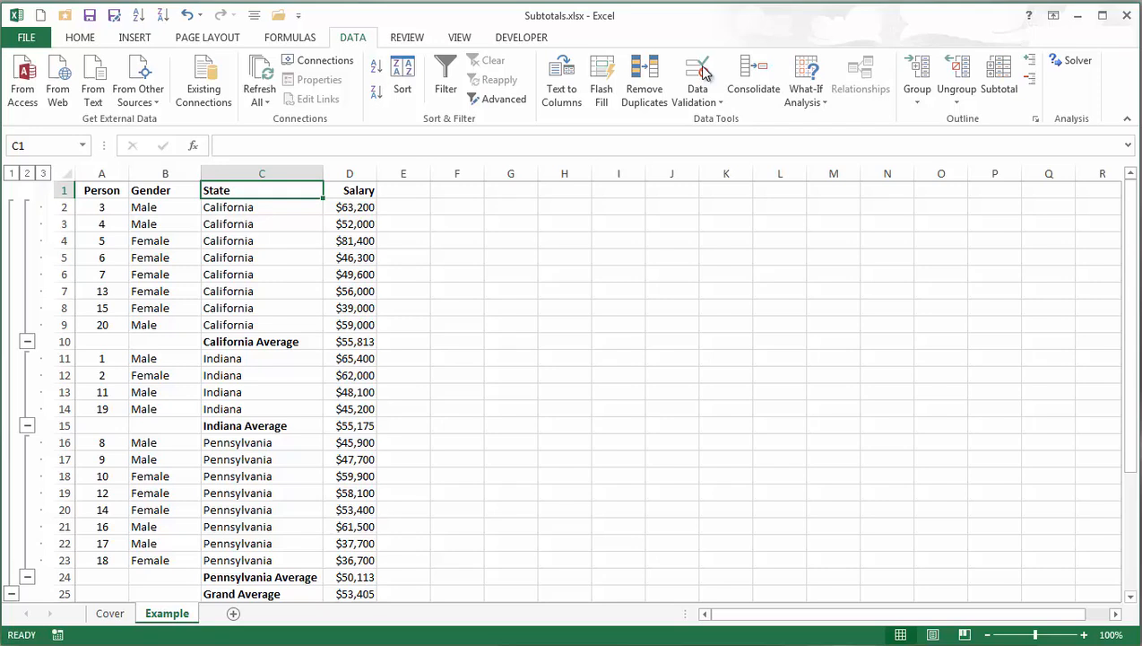
- Remove all subtotals and re-sort the table by Gender with State as the second level, both A to Z
{"action": "left_click", "coordinate": [1000, 70]}
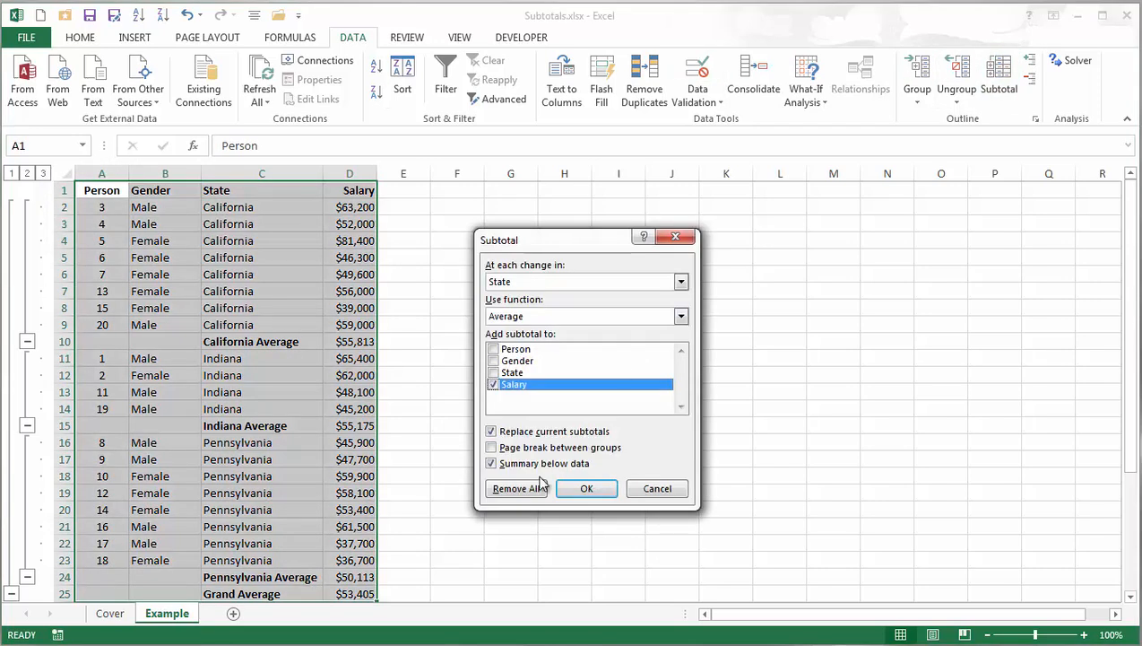
{"action": "left_click", "coordinate": [531, 490]}
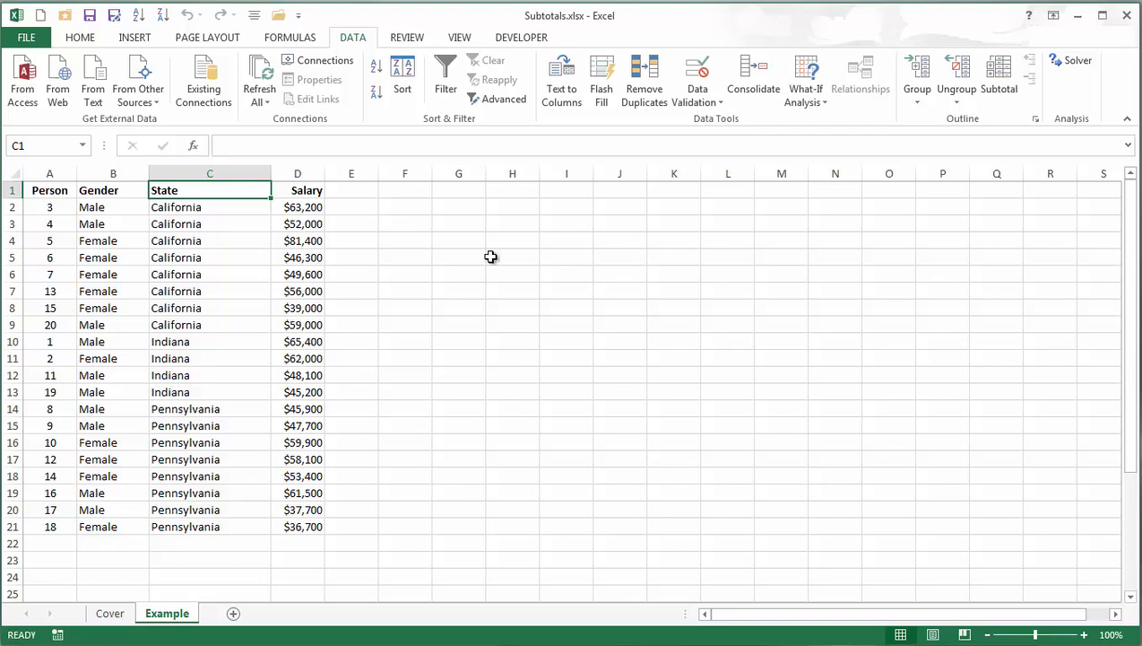
{"action": "left_click", "coordinate": [403, 72]}
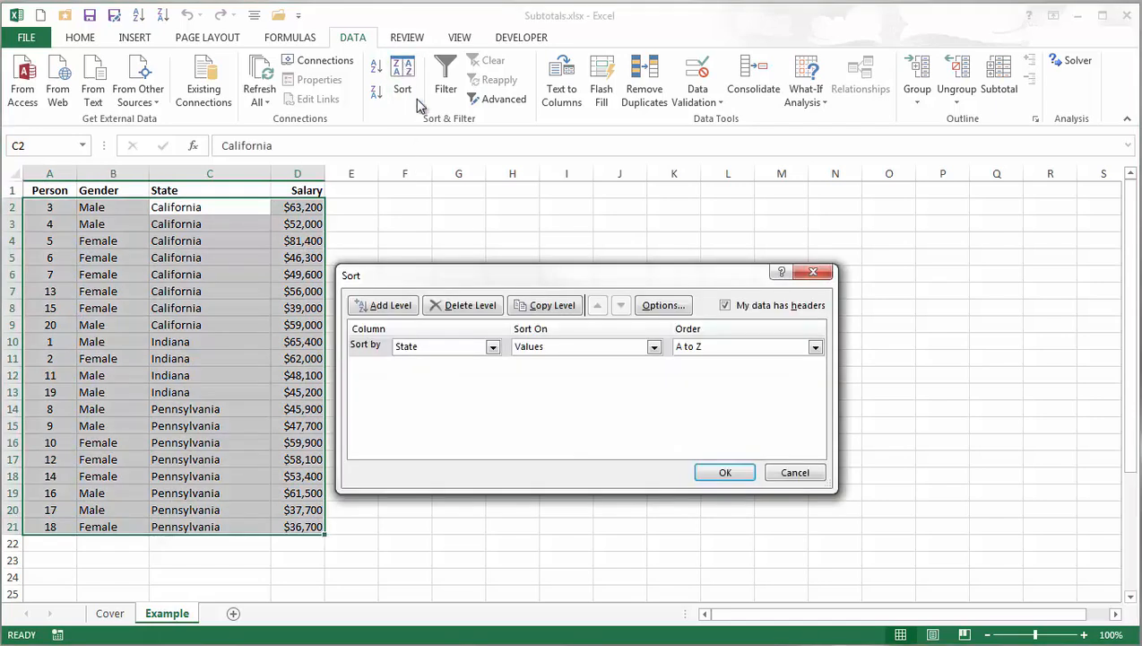
{"action": "left_click", "coordinate": [492, 350]}
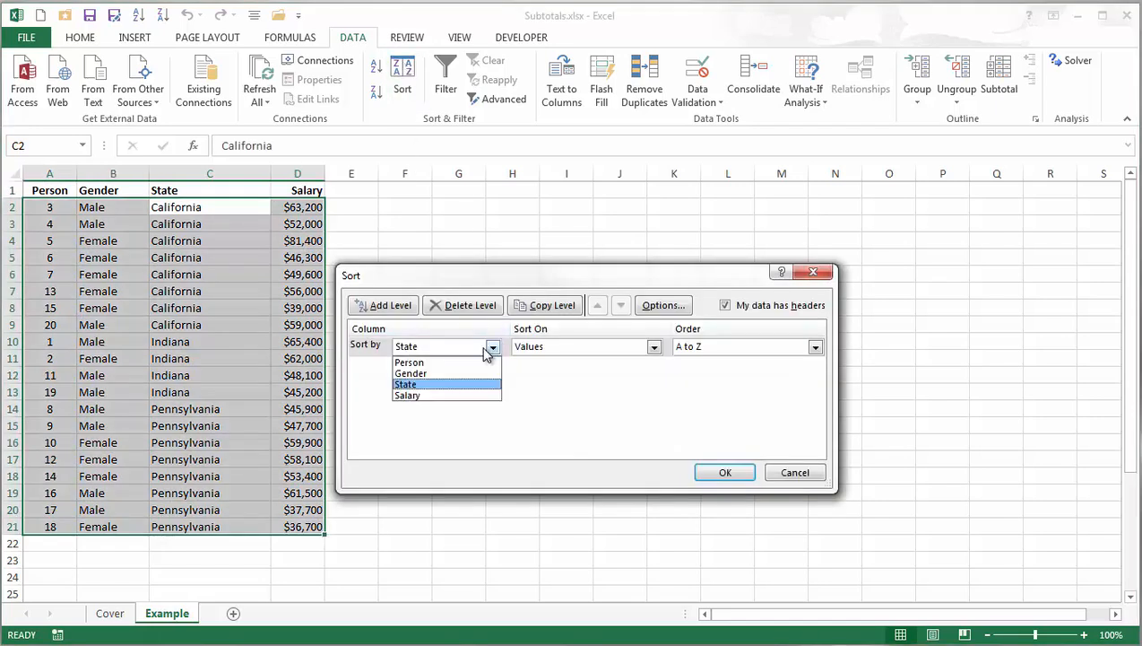
{"action": "left_click", "coordinate": [418, 373]}
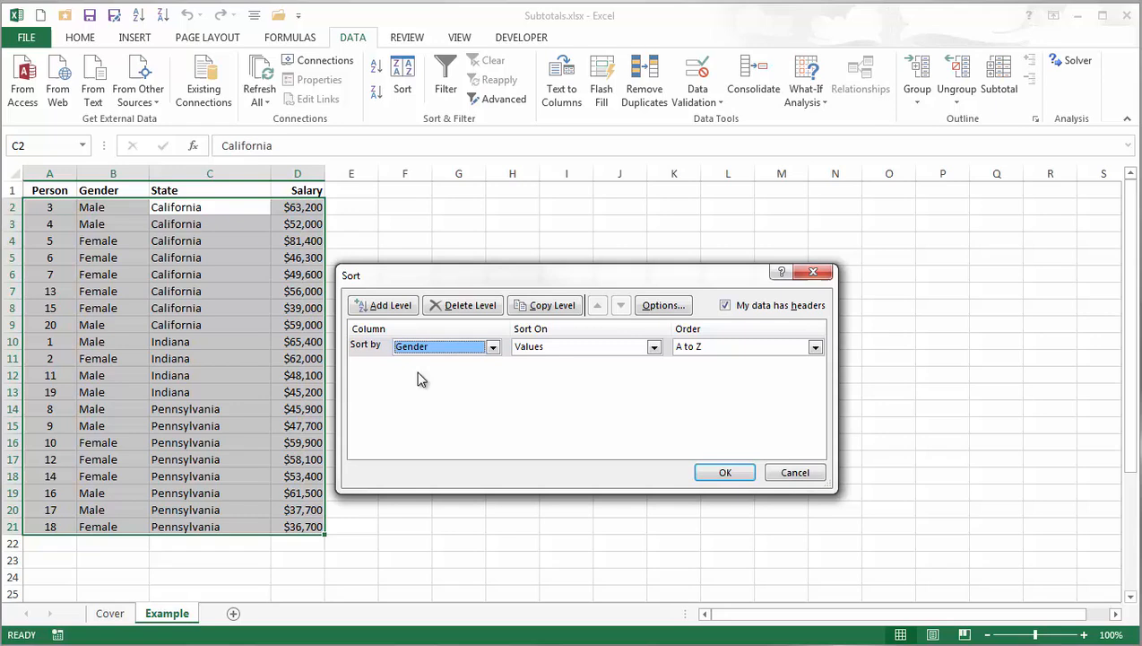
{"action": "left_click", "coordinate": [379, 307]}
{"action": "left_click", "coordinate": [493, 370]}
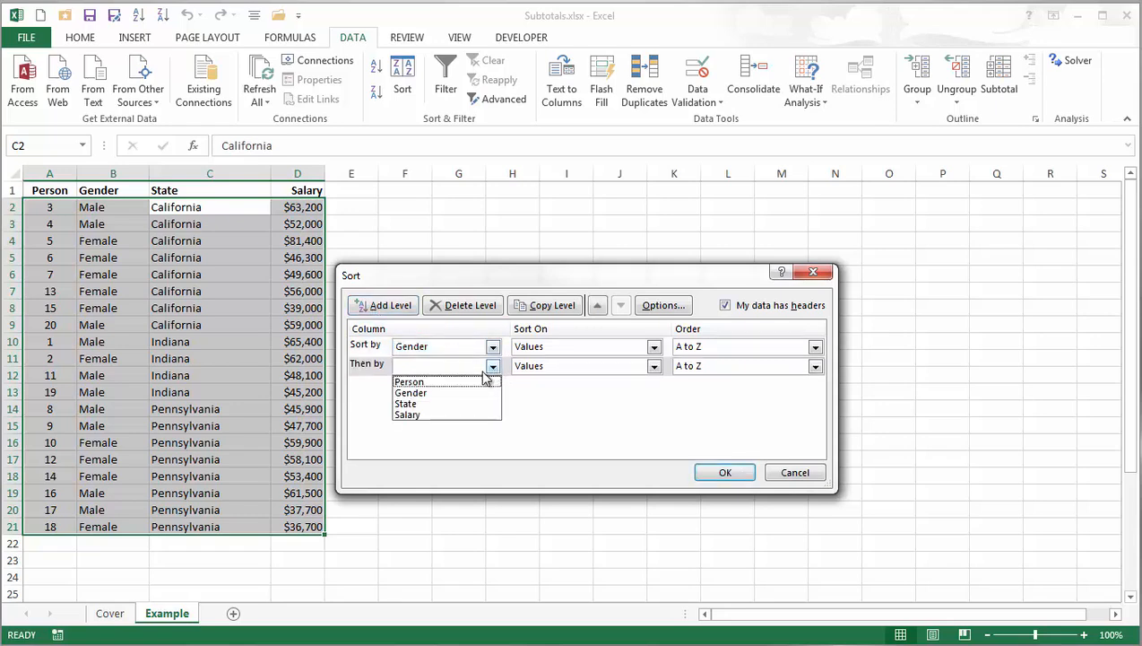
{"action": "left_click", "coordinate": [409, 402]}
{"action": "left_click", "coordinate": [726, 472]}
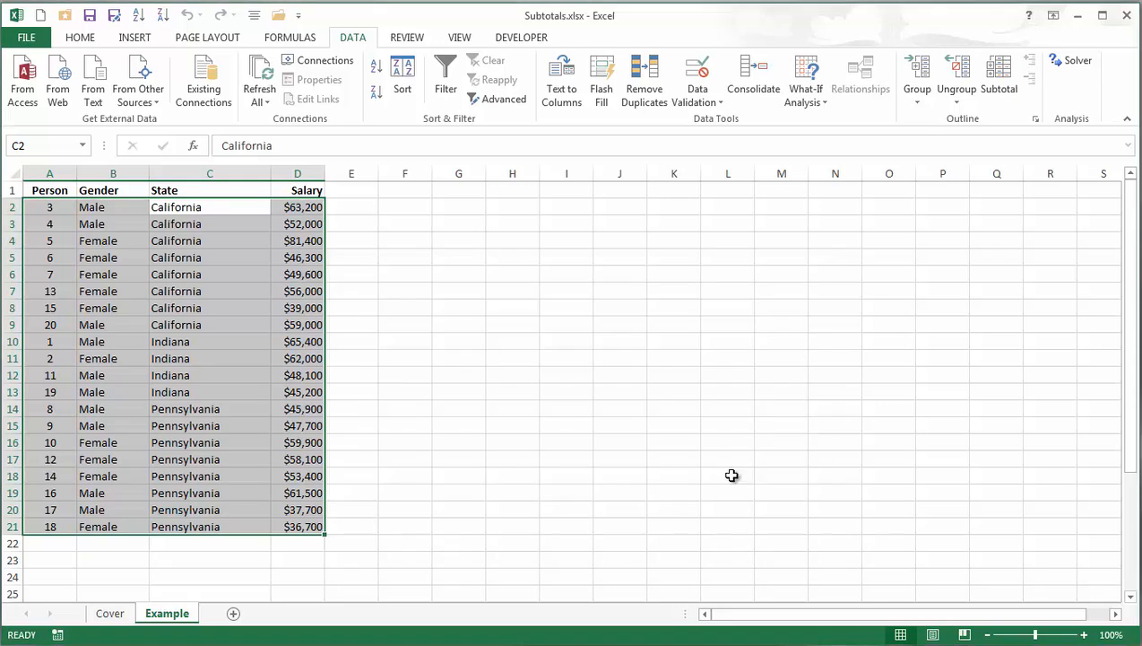
- Add Average subtotals of Salary at each change in Gender
{"action": "key", "text": "Up"}
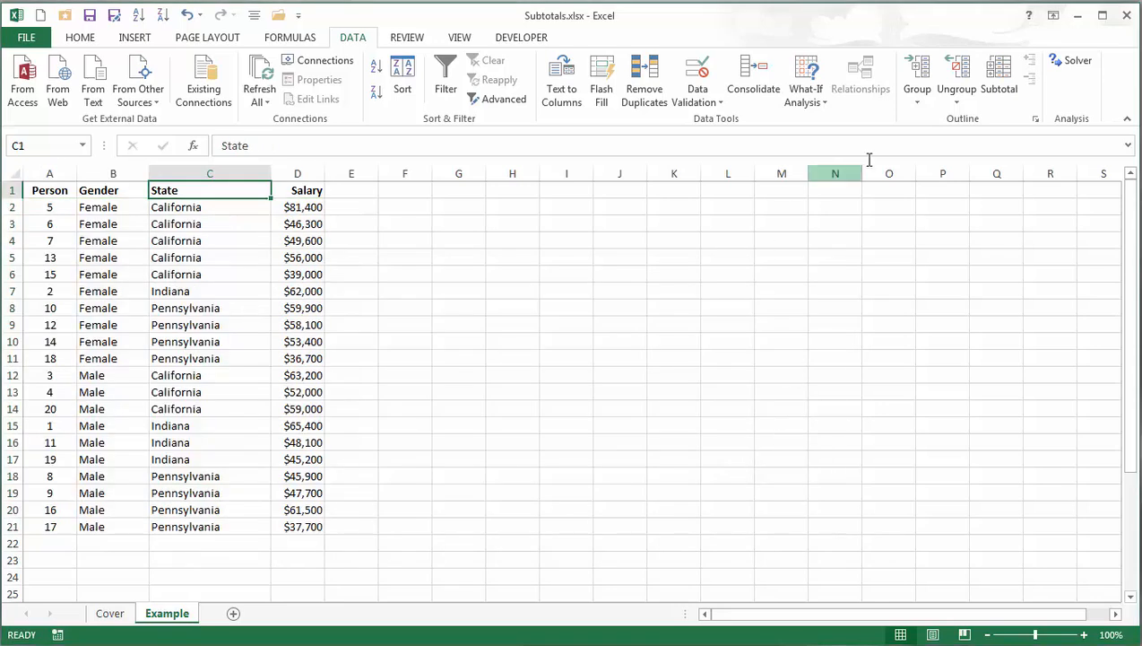
{"action": "left_click", "coordinate": [999, 79]}
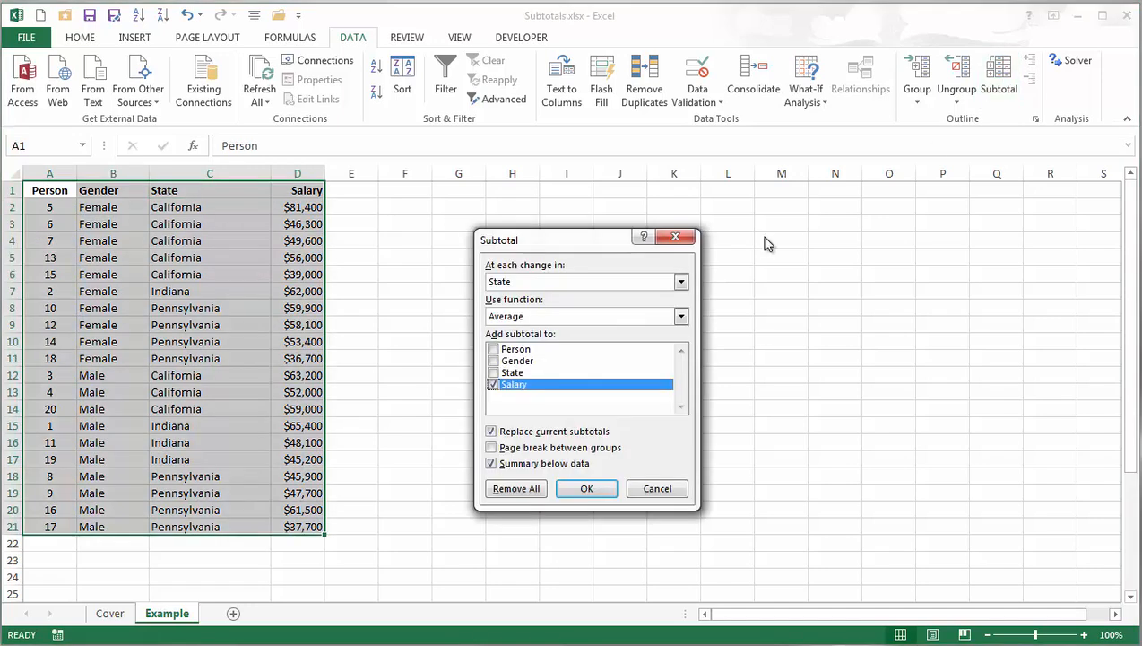
{"action": "left_click", "coordinate": [681, 283]}
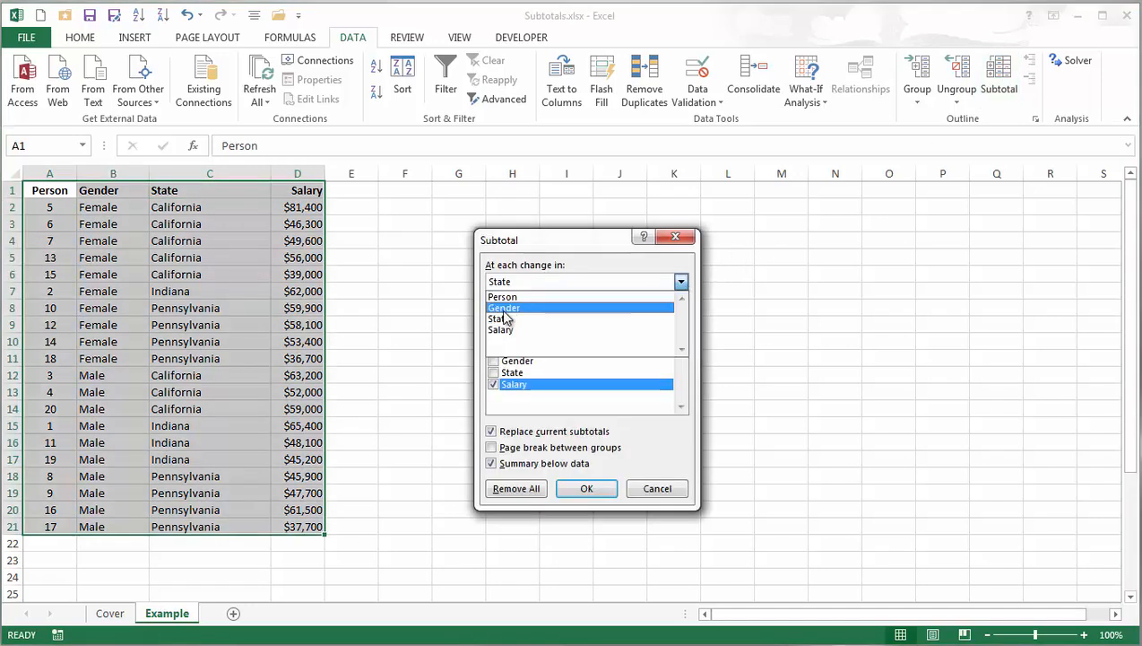
{"action": "left_click", "coordinate": [533, 305]}
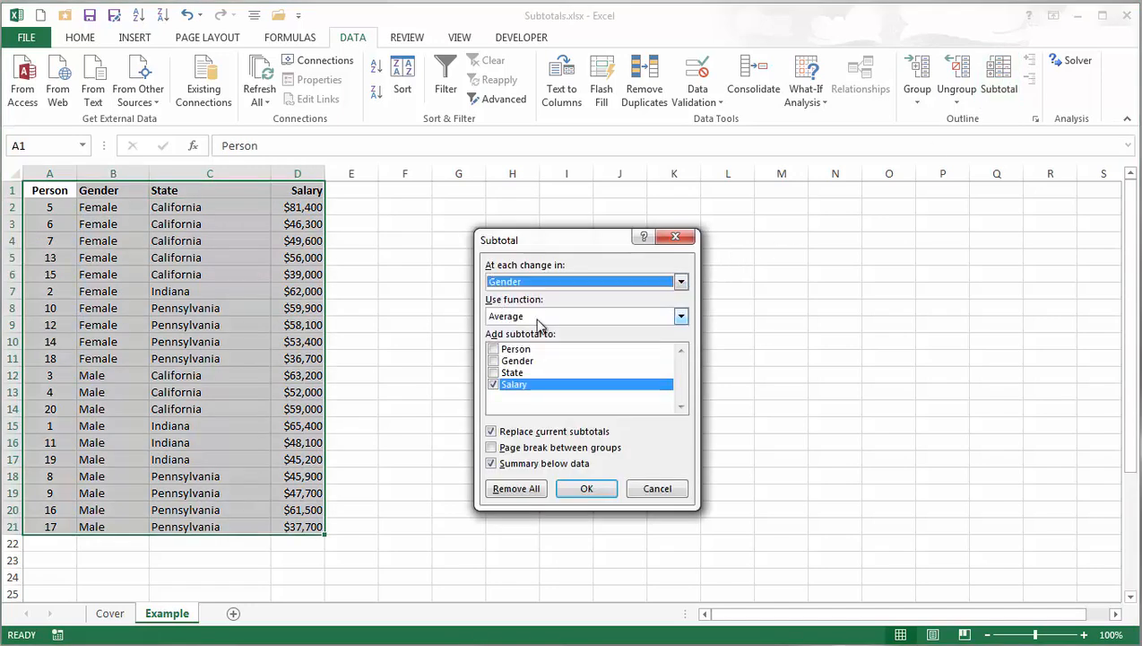
{"action": "left_click", "coordinate": [588, 489]}
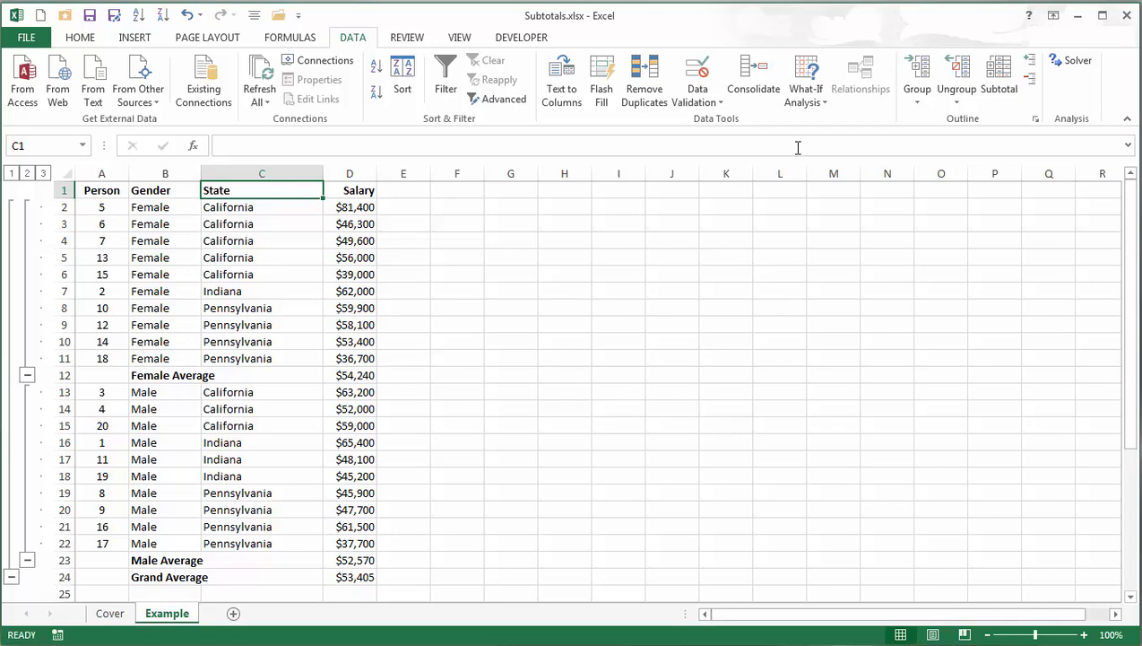
- Add nested Average subtotals of Salary at each change in State, without replacing the current Gender subtotals
{"action": "left_click", "coordinate": [1010, 73]}
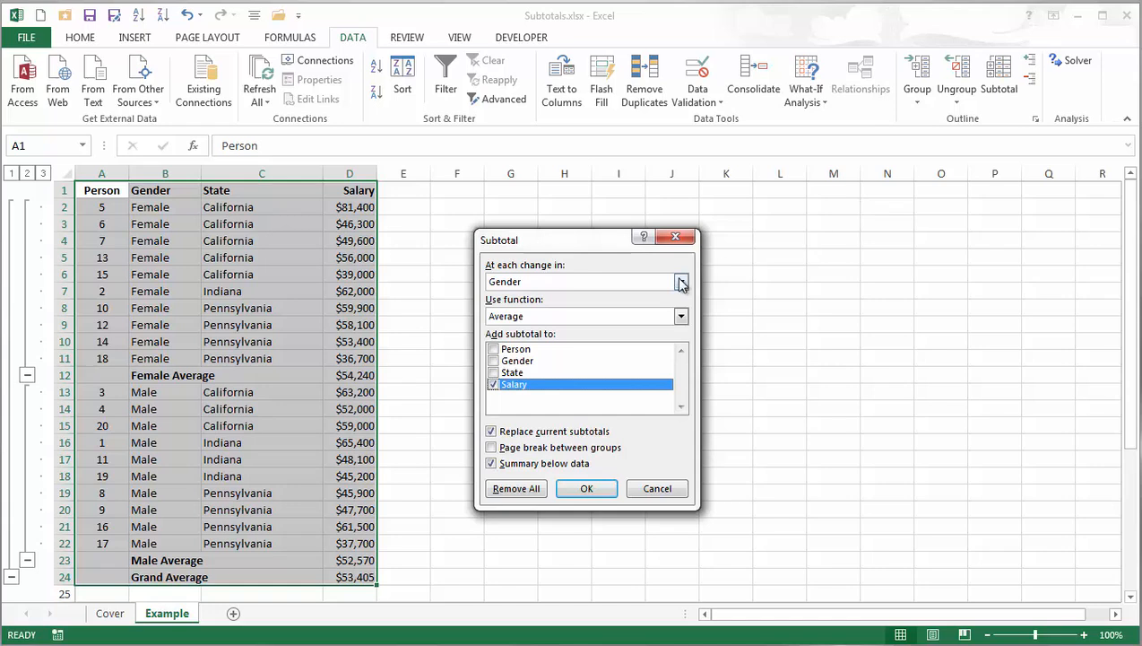
{"action": "left_click", "coordinate": [679, 281]}
{"action": "left_click", "coordinate": [523, 320]}
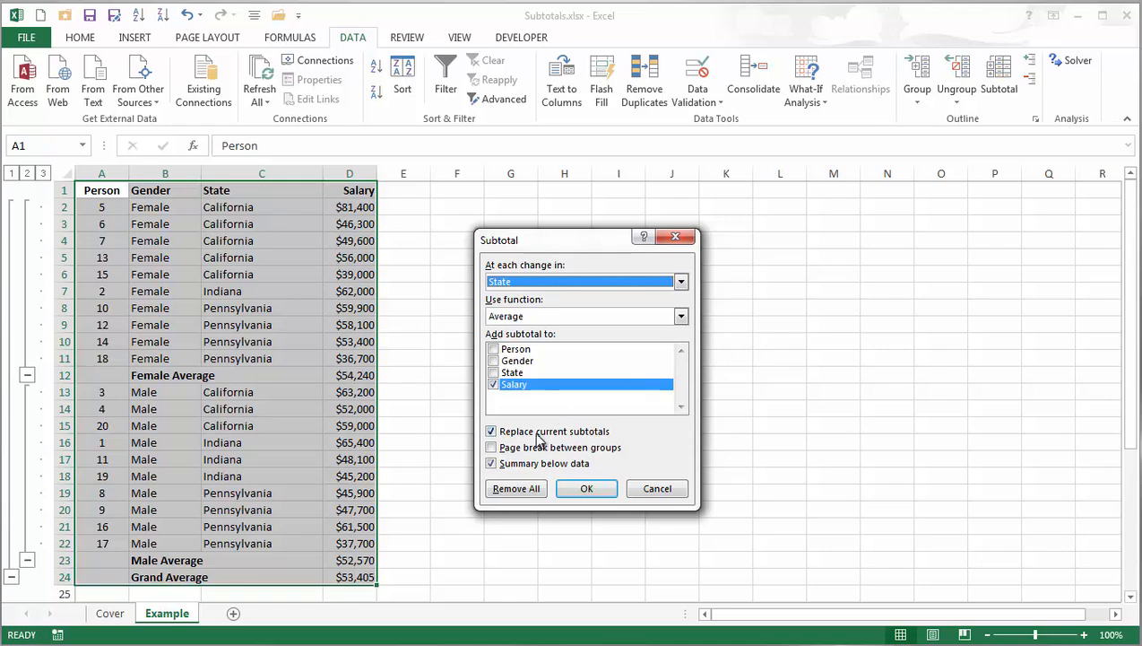
{"action": "left_click", "coordinate": [491, 432]}
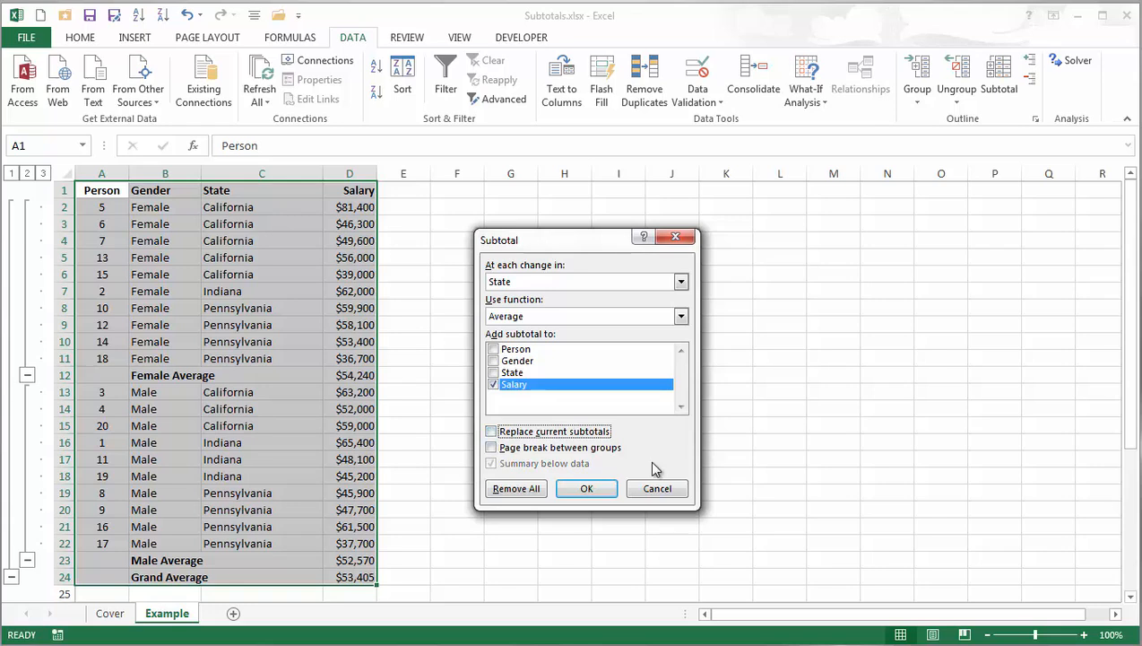
{"action": "left_click", "coordinate": [587, 489]}
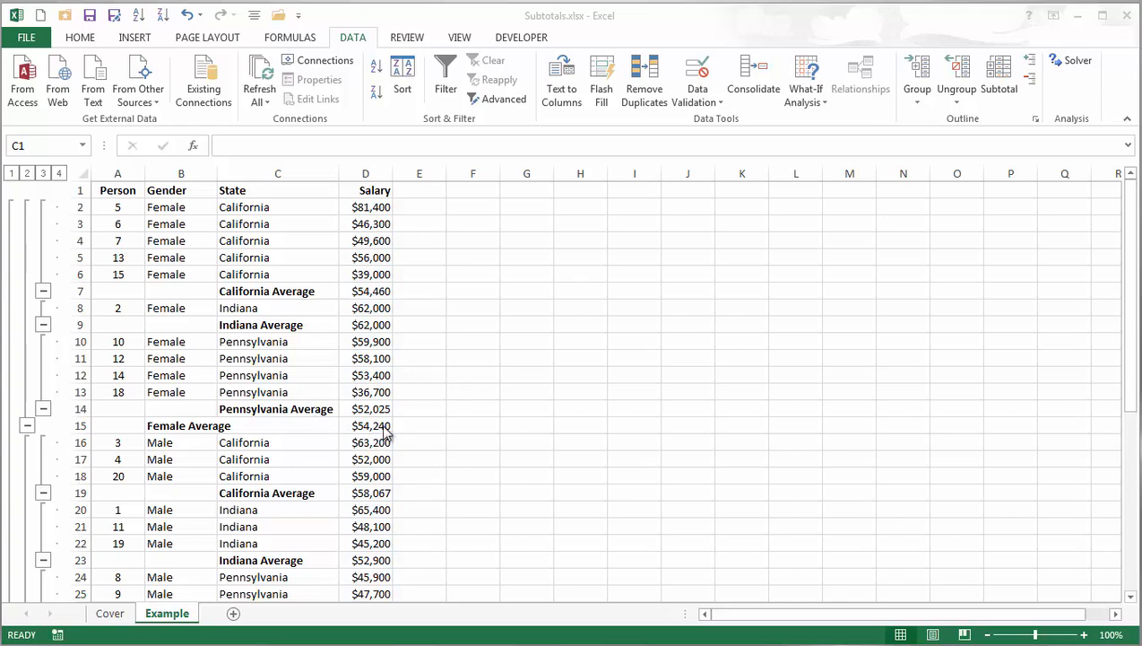
- Review the nested gender and state averages at outline levels 1, 2 and 3, and expand the outline back to level 4
{"action": "left_click_drag", "start_coordinate": [1130, 317], "coordinate": [1120, 274]}
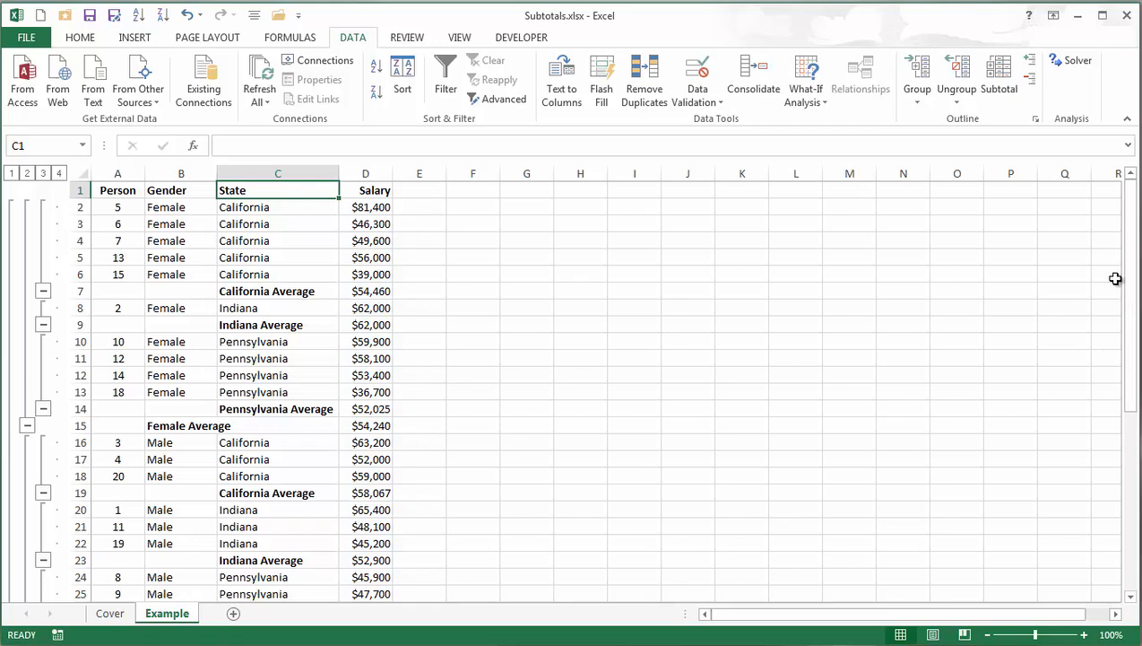
{"action": "left_click", "coordinate": [13, 175]}
{"action": "left_click", "coordinate": [27, 174]}
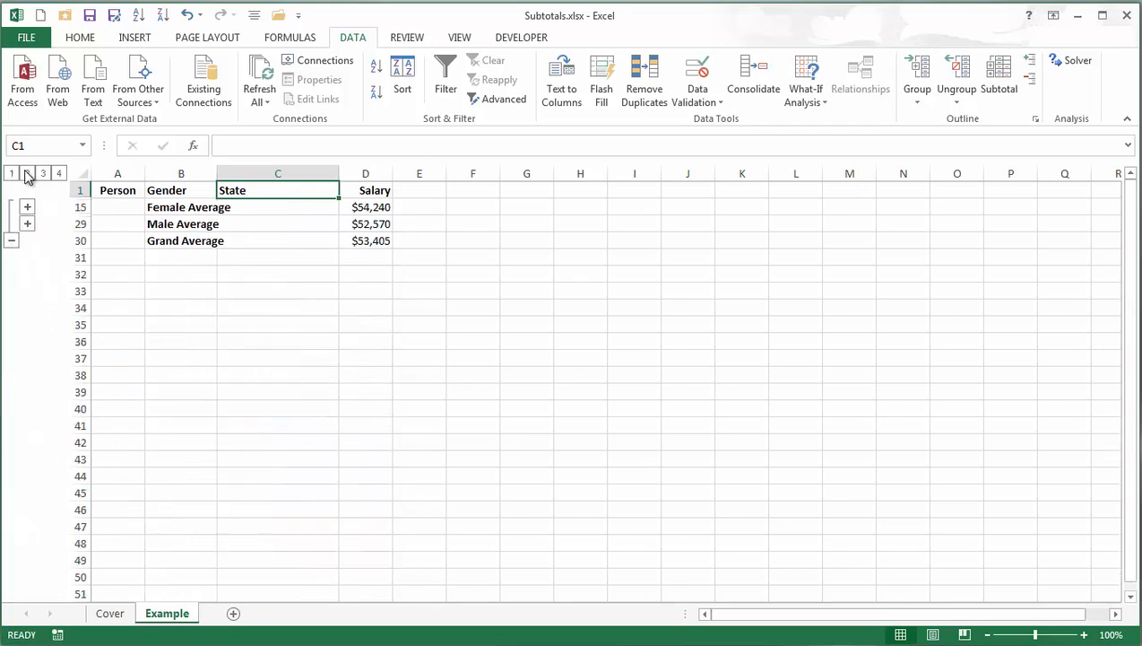
{"action": "left_click", "coordinate": [45, 175]}
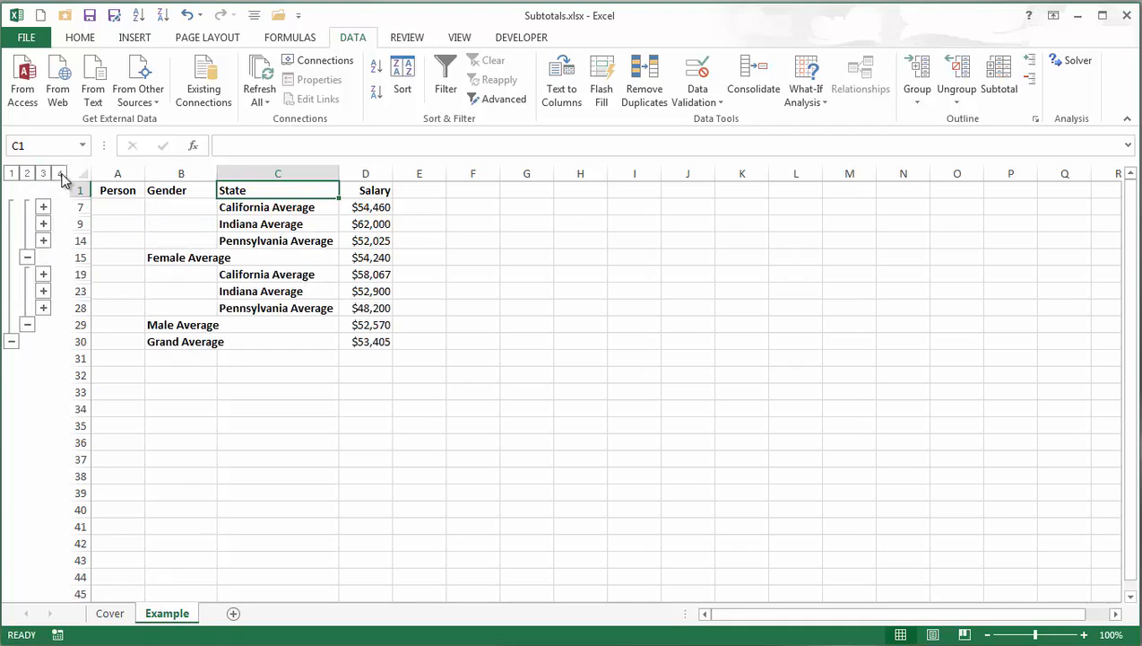
{"action": "left_click", "coordinate": [58, 173]}
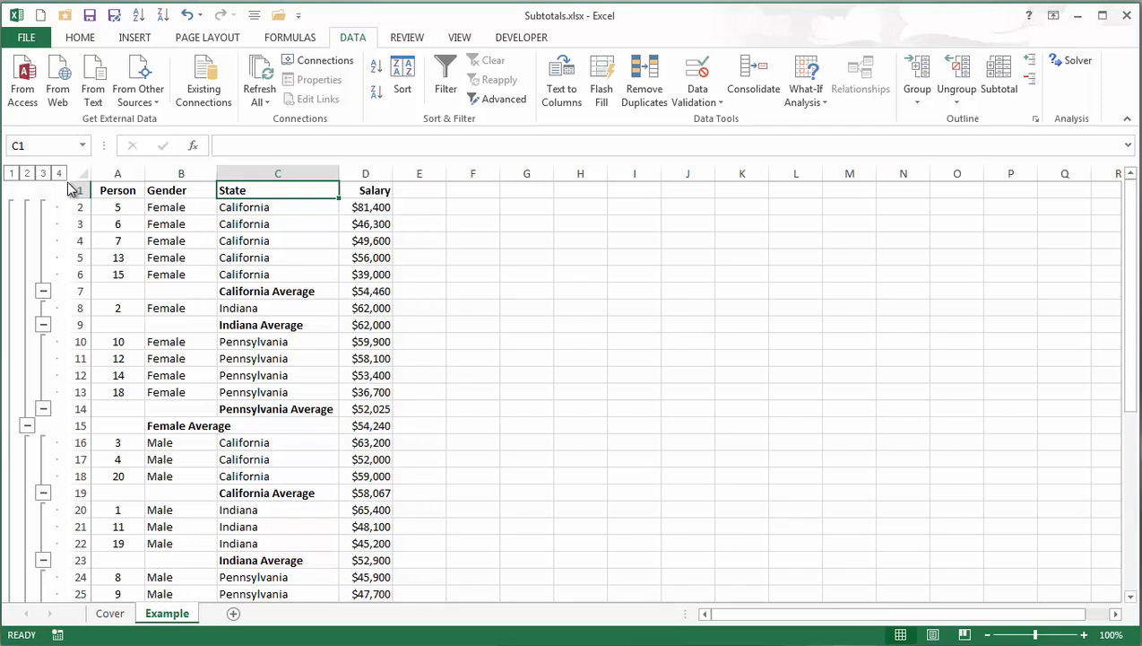